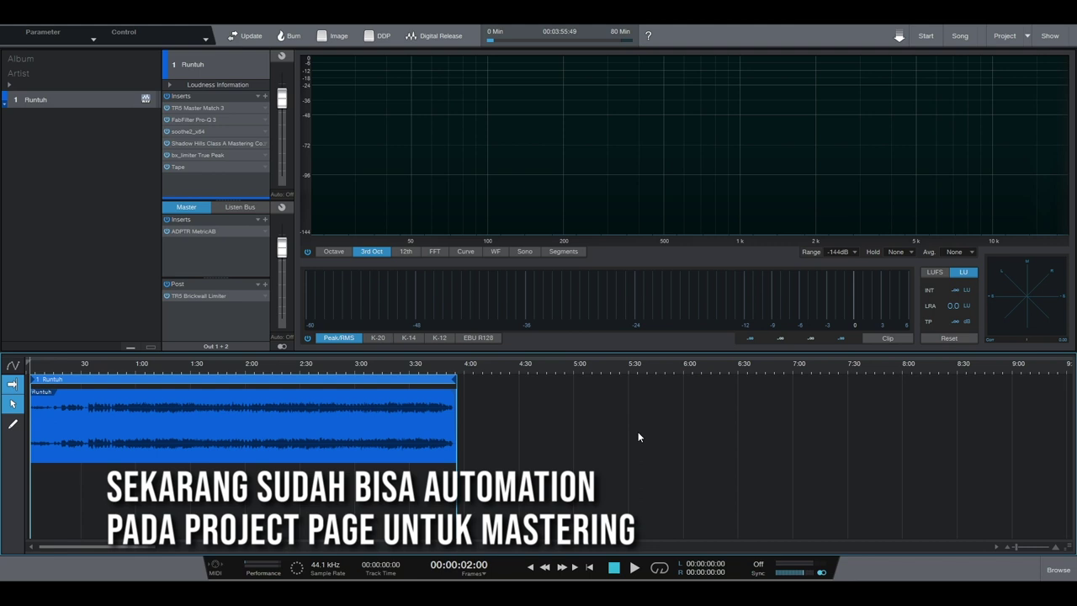
- Insert Ozone Pro Imager at the end of the Runtuh track's effects chain
{"action": "left_click", "coordinate": [266, 96]}
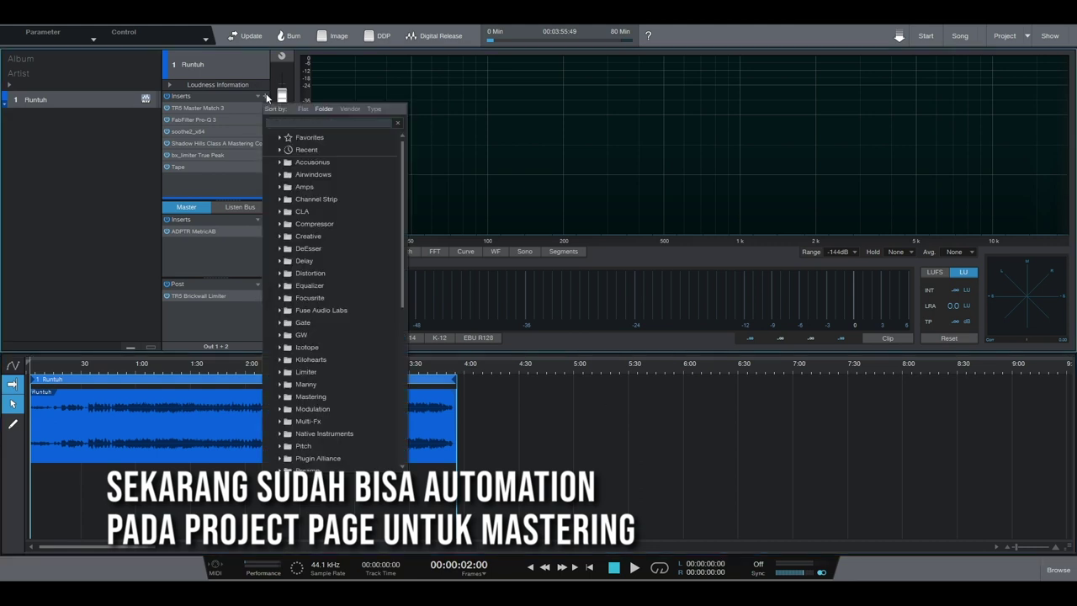
{"action": "type", "text": "ozone imager"}
{"action": "left_click", "coordinate": [325, 251]}
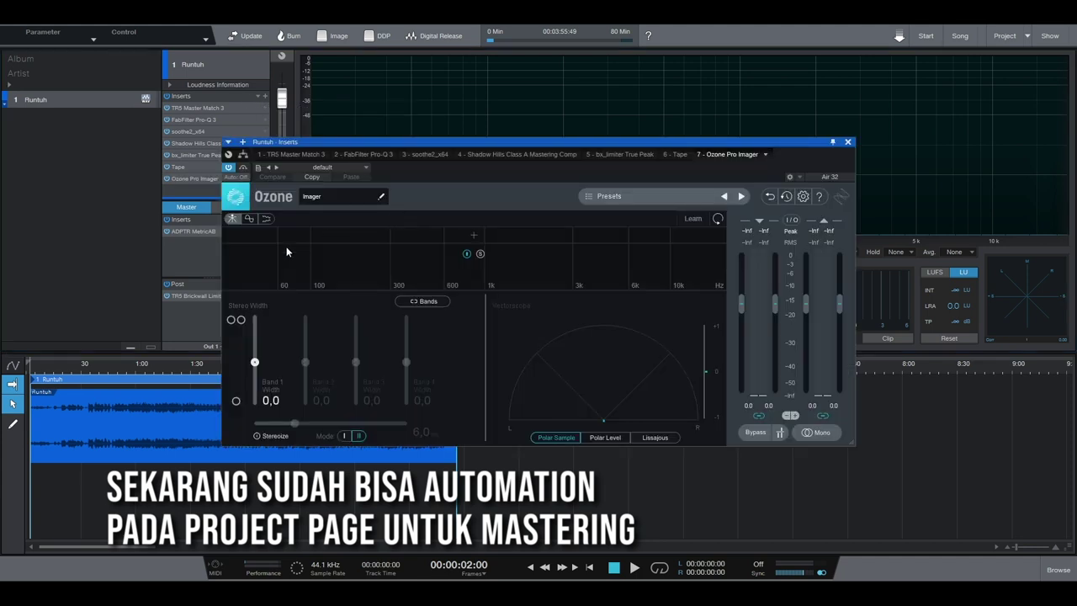
- Split the Imager into three frequency bands with crossovers at about 110 Hz and 6 kHz
{"action": "left_click", "coordinate": [294, 236]}
{"action": "left_click", "coordinate": [609, 236]}
{"action": "left_click_drag", "start_coordinate": [294, 236], "coordinate": [328, 235]}
{"action": "left_click_drag", "start_coordinate": [616, 238], "coordinate": [632, 236]}
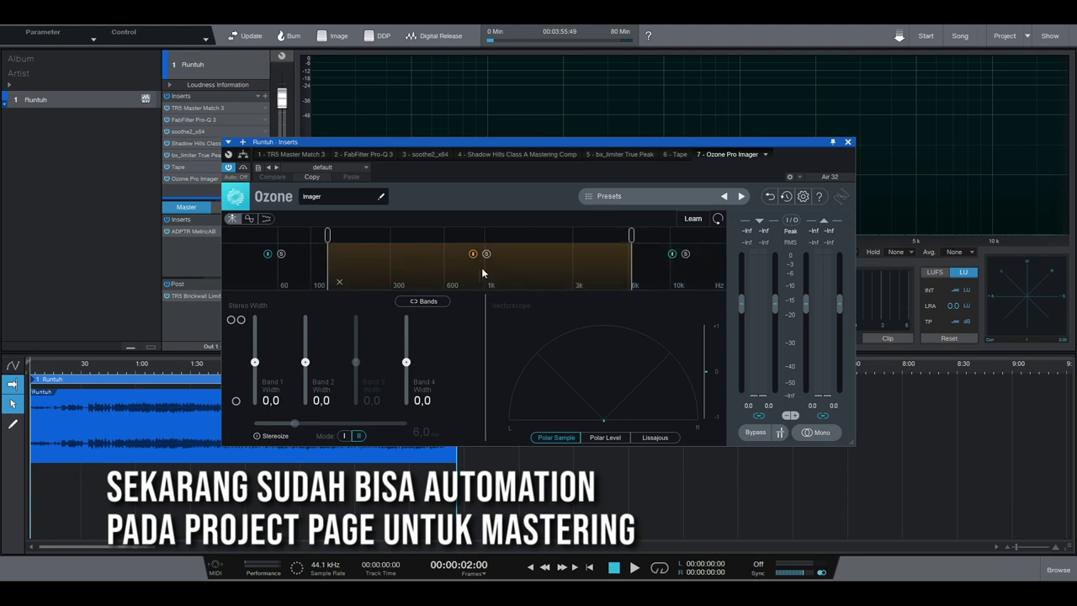
- Create a track automation lane for the Imager's Band 2 Width and close the plug-in window
{"action": "left_click", "coordinate": [306, 363]}
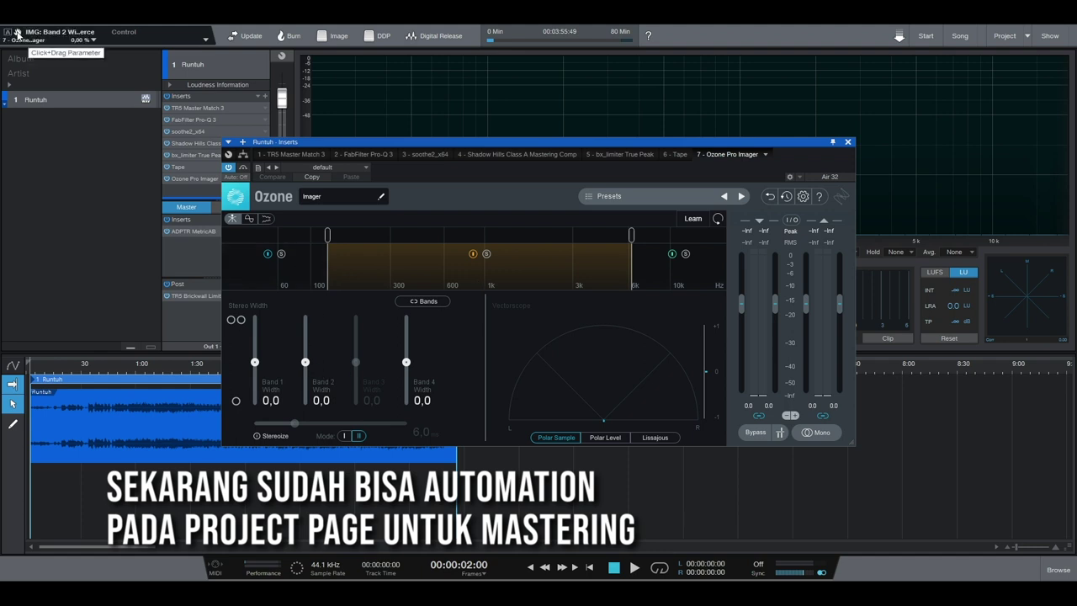
{"action": "left_click_drag", "start_coordinate": [17, 33], "coordinate": [141, 417]}
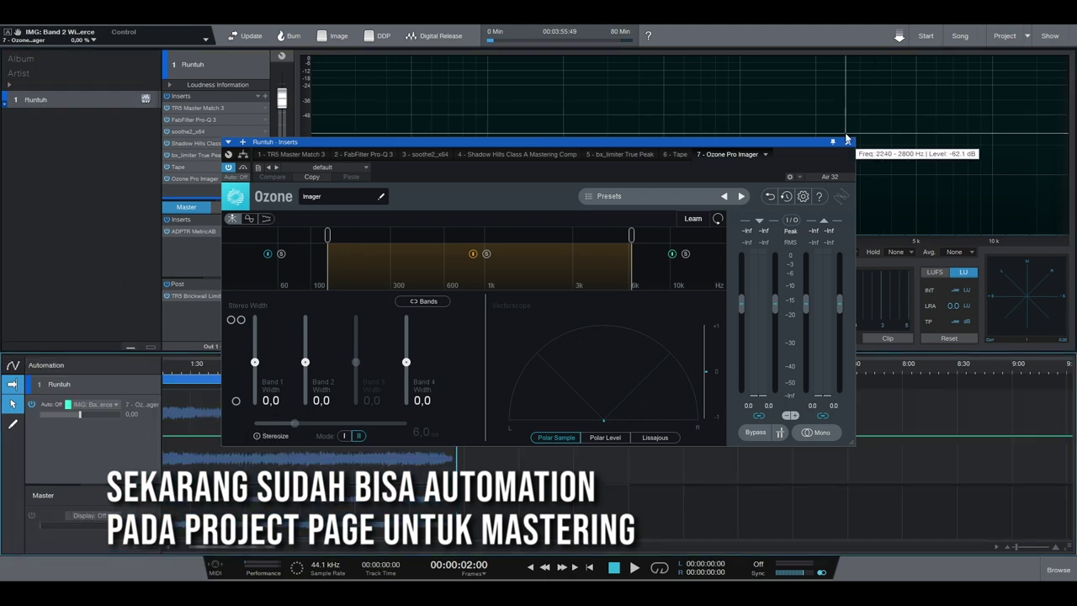
{"action": "key", "text": "ctrl+w"}
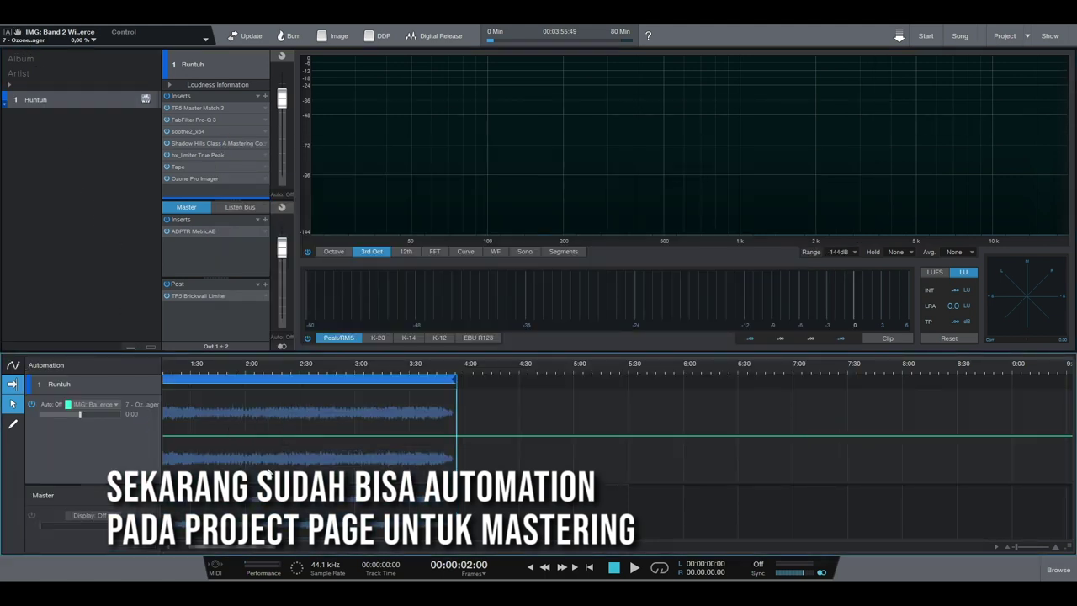
- Draw an automation plateau raising Band 2 Width to about 39 between roughly 1:01 and 1:38
{"action": "left_click_drag", "start_coordinate": [252, 547], "coordinate": [149, 548]}
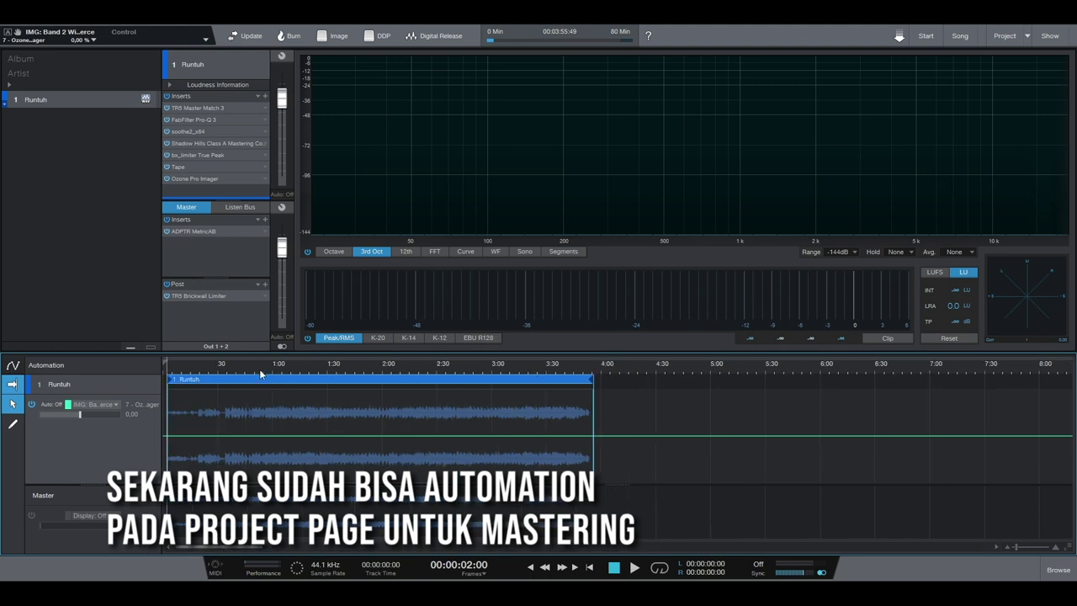
{"action": "left_click_drag", "start_coordinate": [253, 362], "coordinate": [306, 386]}
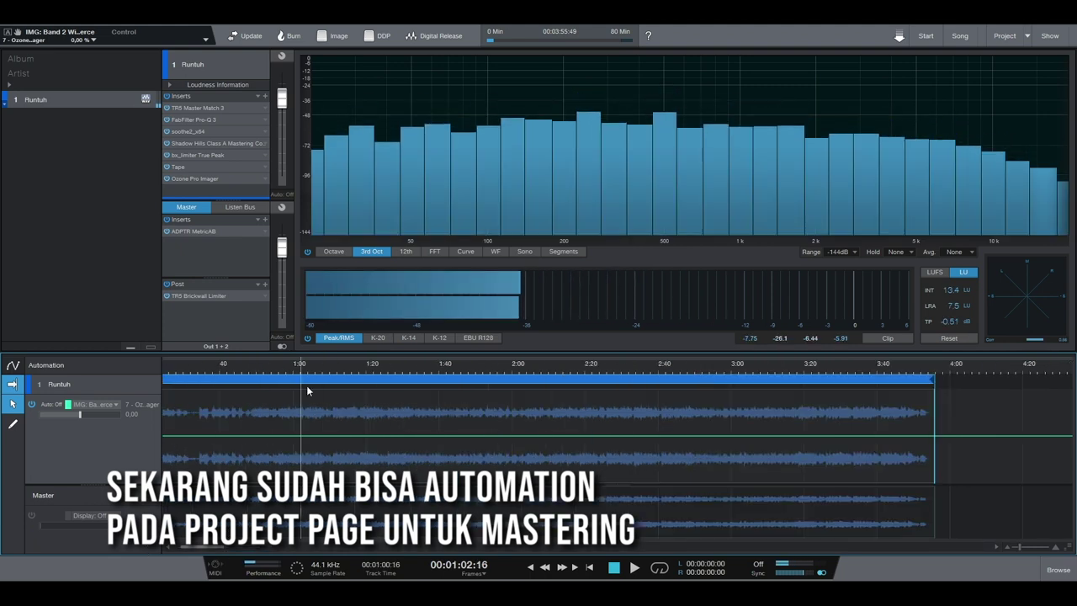
{"action": "left_click", "coordinate": [302, 435]}
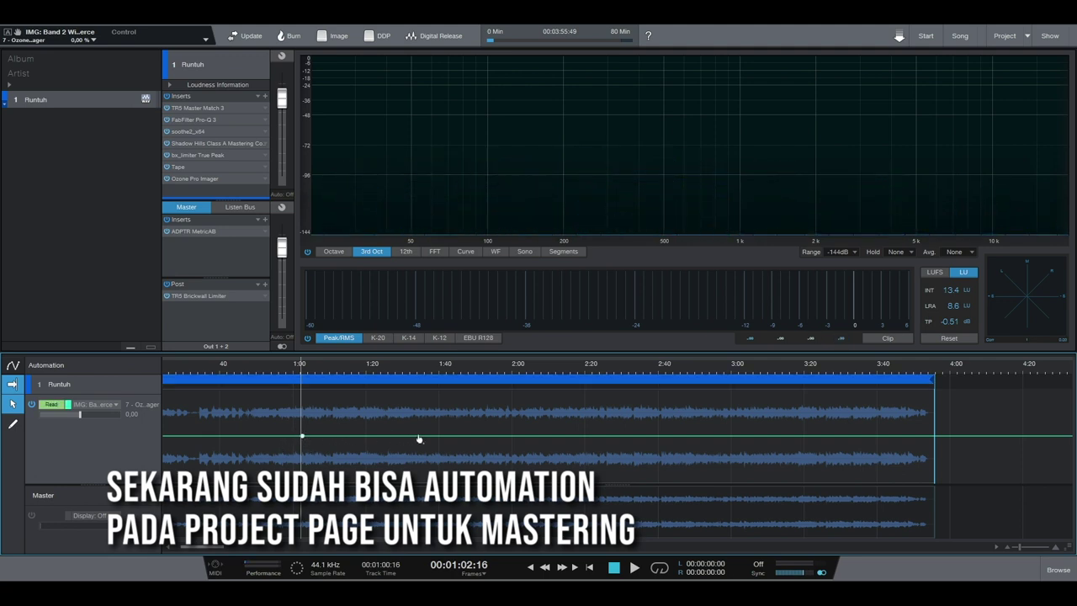
{"action": "left_click", "coordinate": [440, 435]}
{"action": "left_click", "coordinate": [304, 436]}
{"action": "left_click", "coordinate": [437, 437]}
{"action": "left_click_drag", "start_coordinate": [305, 420], "coordinate": [435, 421]}
- Play the track from about 0:58 and check in the Imager how Band 2 Width follows the automation
{"action": "left_click", "coordinate": [289, 376]}
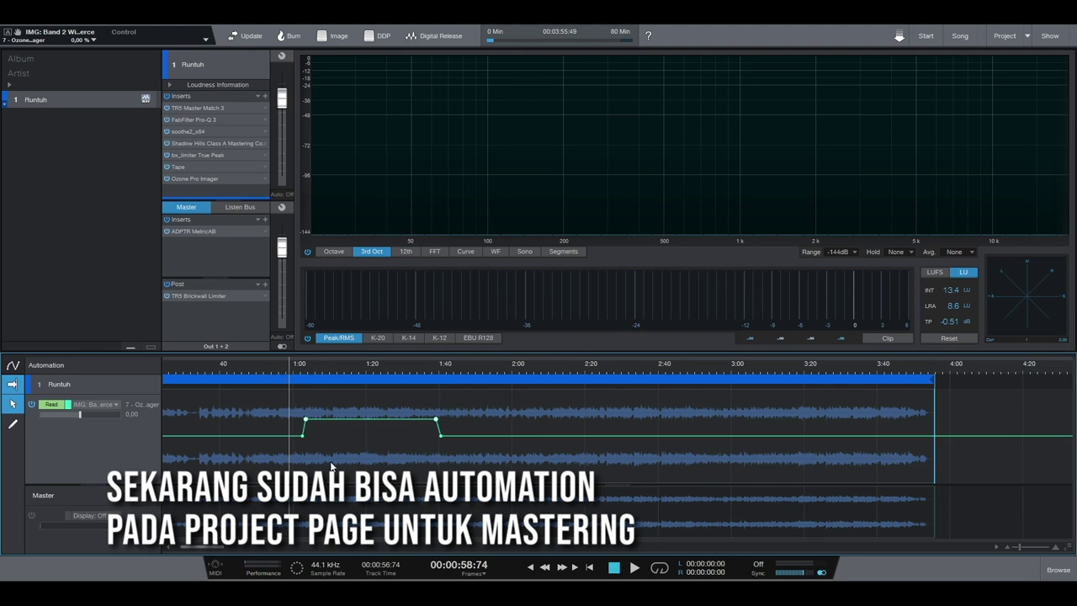
{"action": "key", "text": "space"}
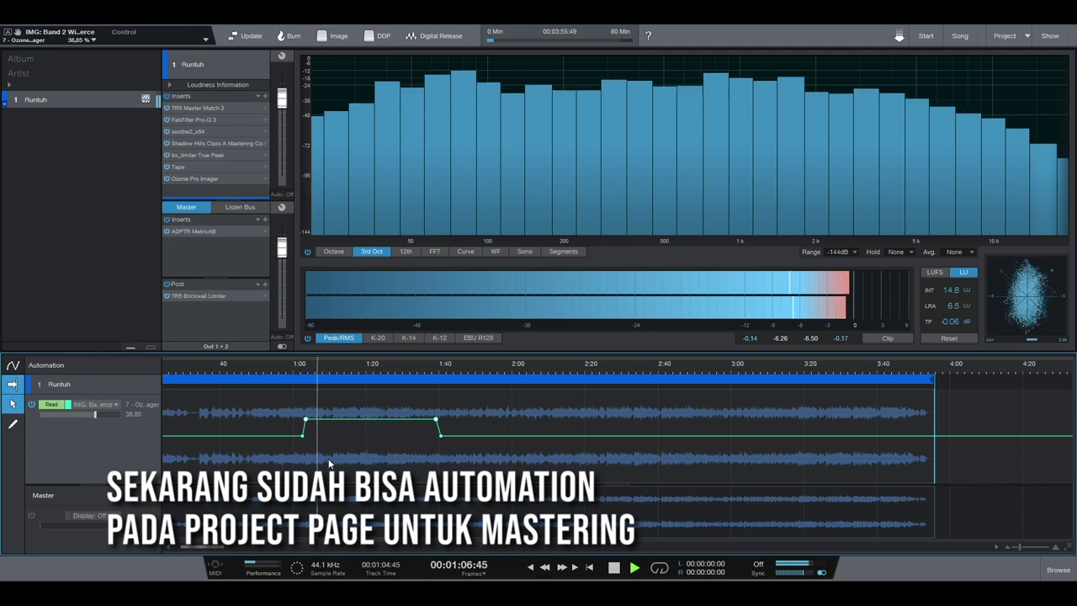
{"action": "double_click", "coordinate": [199, 176]}
{"action": "key", "text": "space"}
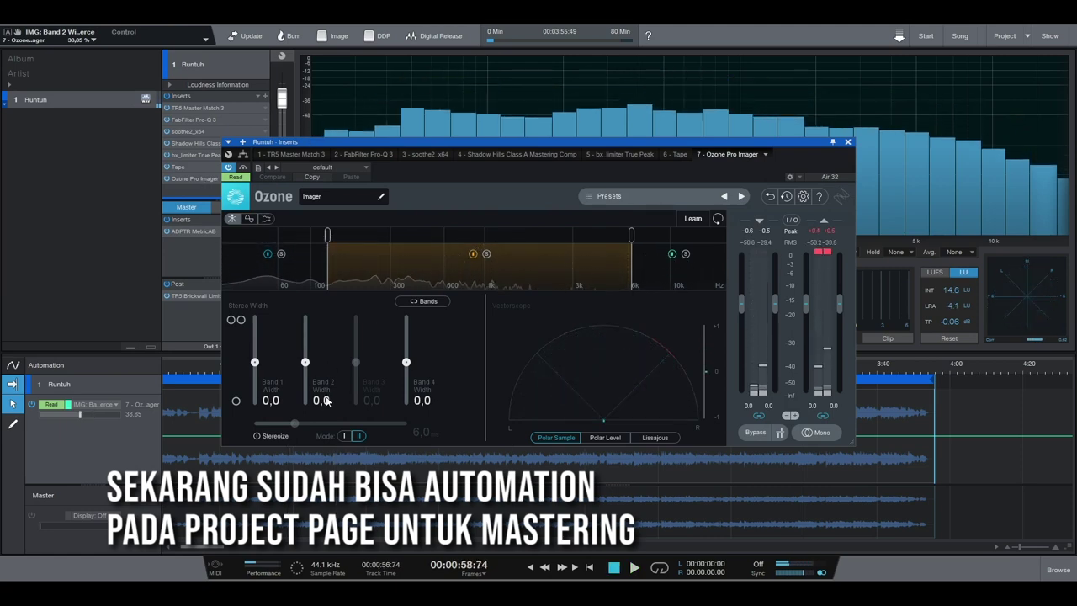
{"action": "left_click", "coordinate": [847, 142]}
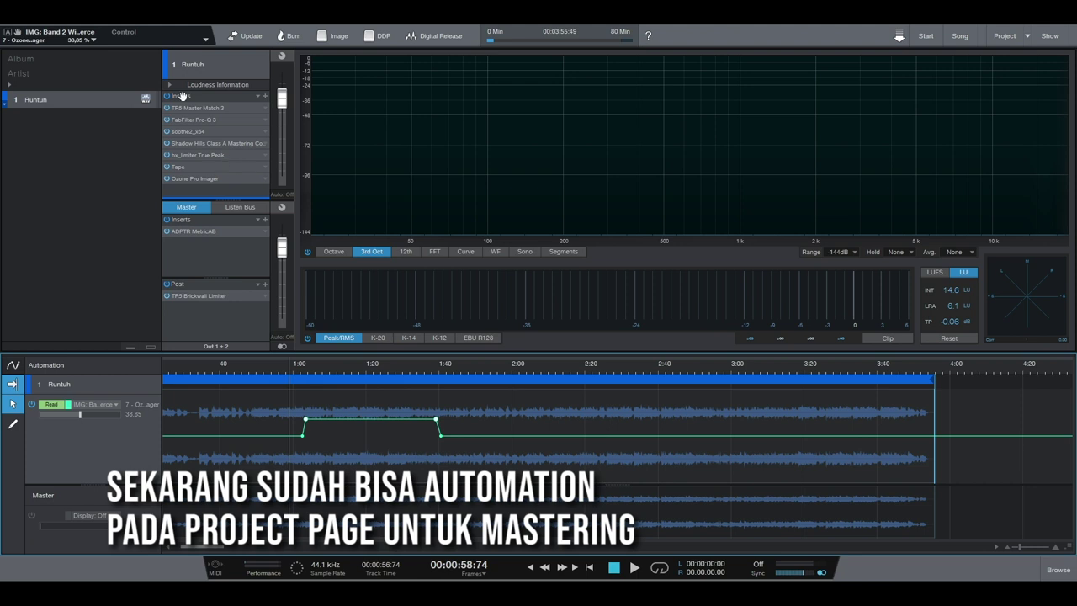
- Hide the automation lanes and enable the gain envelope on the Runtuh audio event
{"action": "left_click", "coordinate": [108, 495]}
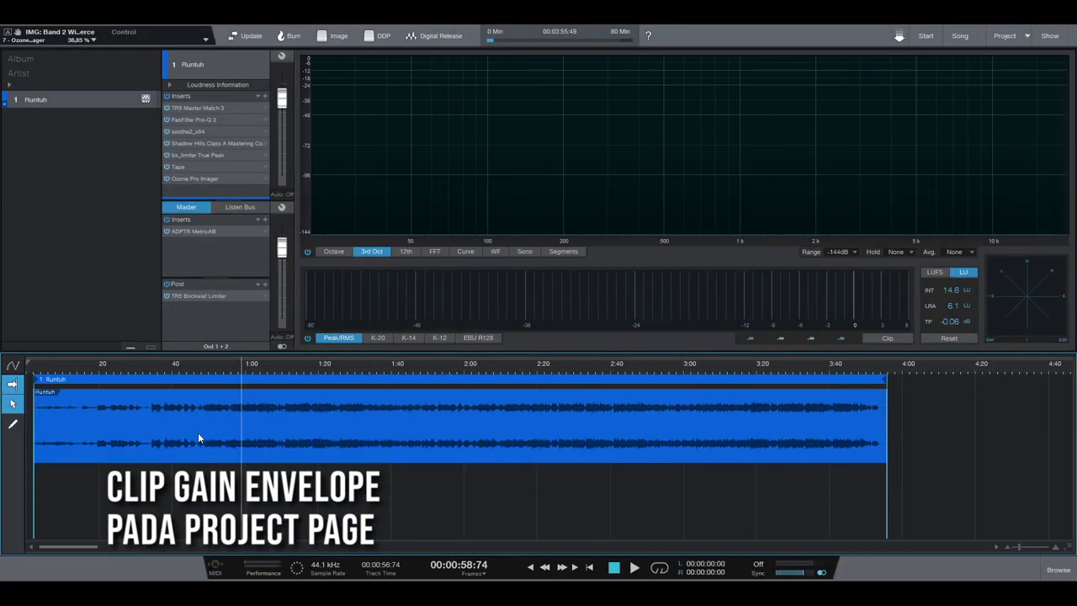
{"action": "left_click", "coordinate": [201, 443]}
{"action": "right_click", "coordinate": [195, 445]}
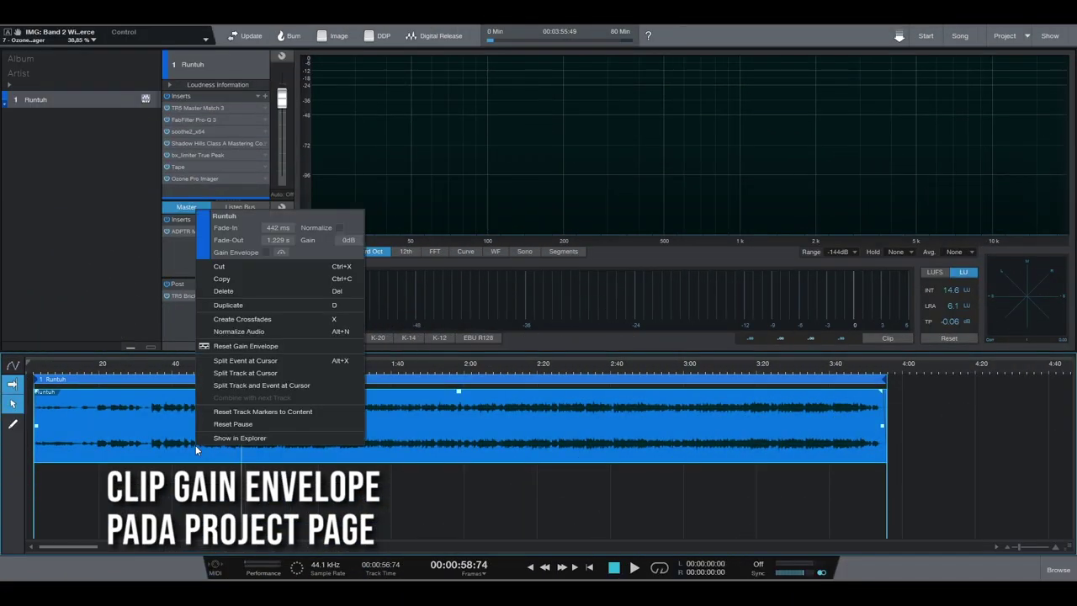
{"action": "left_click", "coordinate": [266, 251]}
{"action": "left_click", "coordinate": [101, 421]}
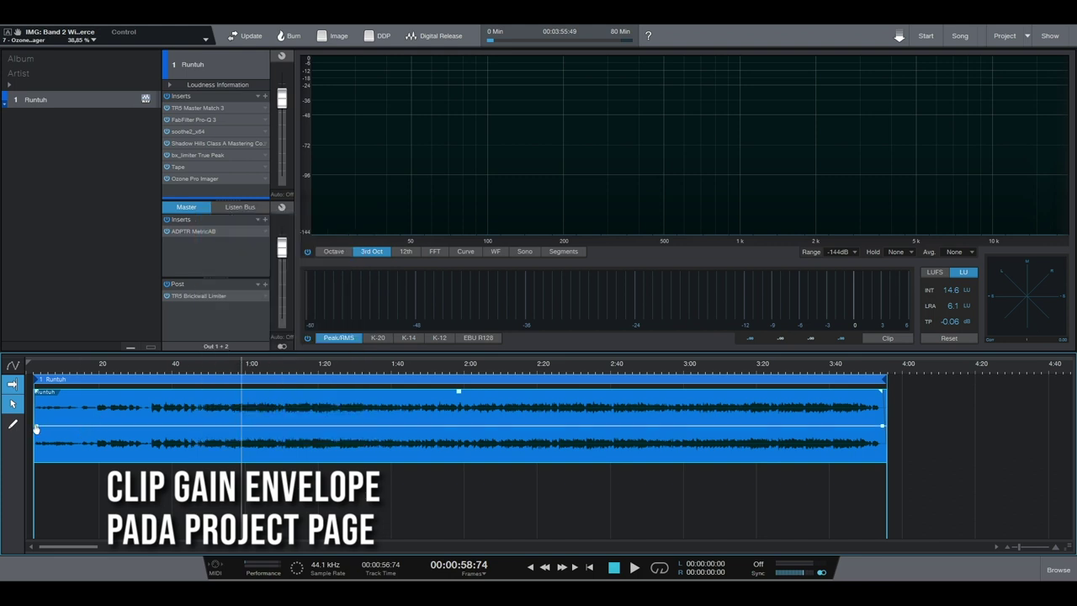
- Add a gain envelope point at about 0:18 and undo the accidental shift of the audio event
{"action": "left_click_drag", "start_coordinate": [95, 426], "coordinate": [76, 427]}
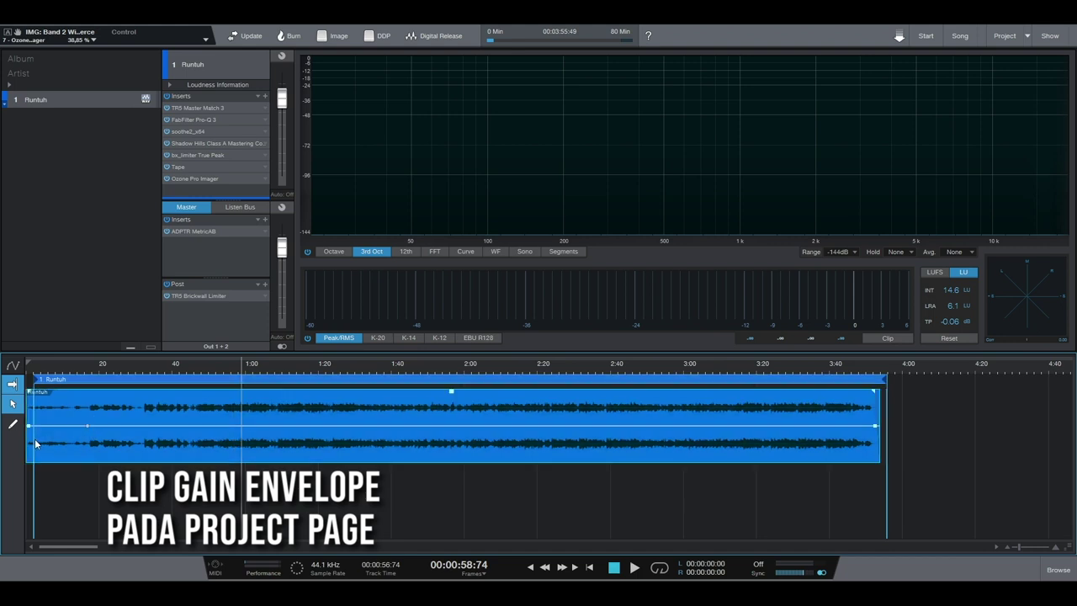
{"action": "key", "text": "ctrl+z"}
{"action": "key", "text": "ctrl+y"}
{"action": "key", "text": "ctrl+z"}
{"action": "key", "text": "ctrl+y"}
{"action": "key", "text": "ctrl+z"}
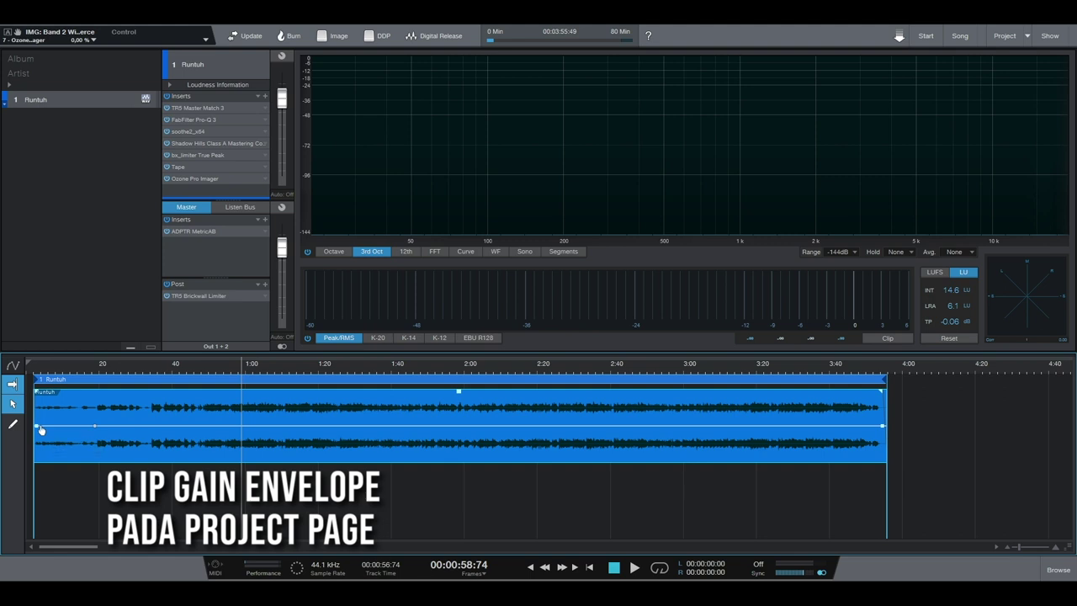
- Raise the event's gain envelope, with the opening boosted slightly more than the rest from about 0:20
{"action": "left_click_drag", "start_coordinate": [47, 429], "coordinate": [102, 419]}
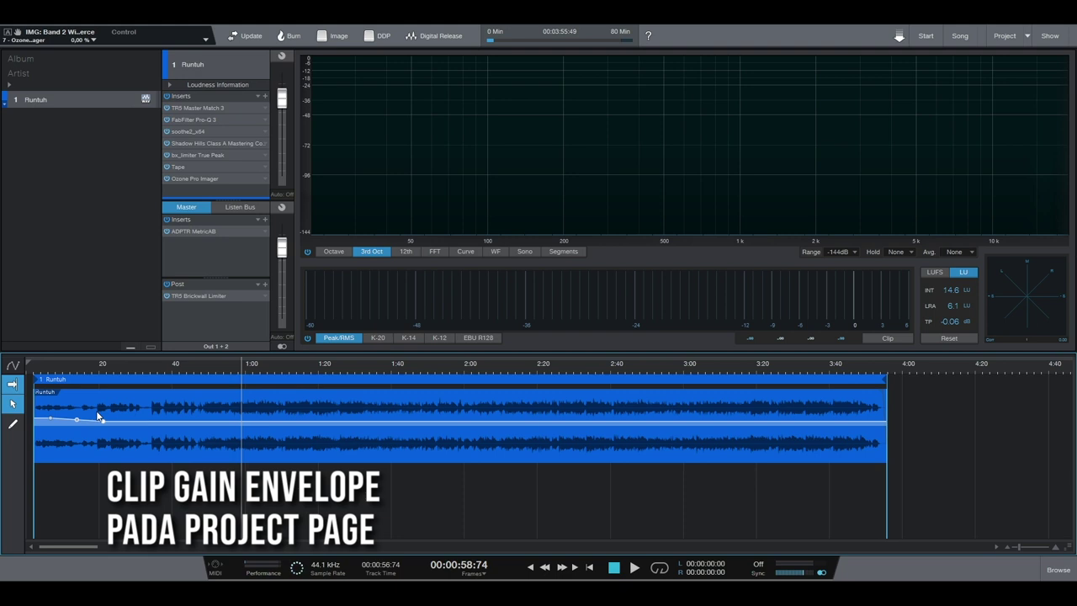
{"action": "left_click", "coordinate": [315, 451]}
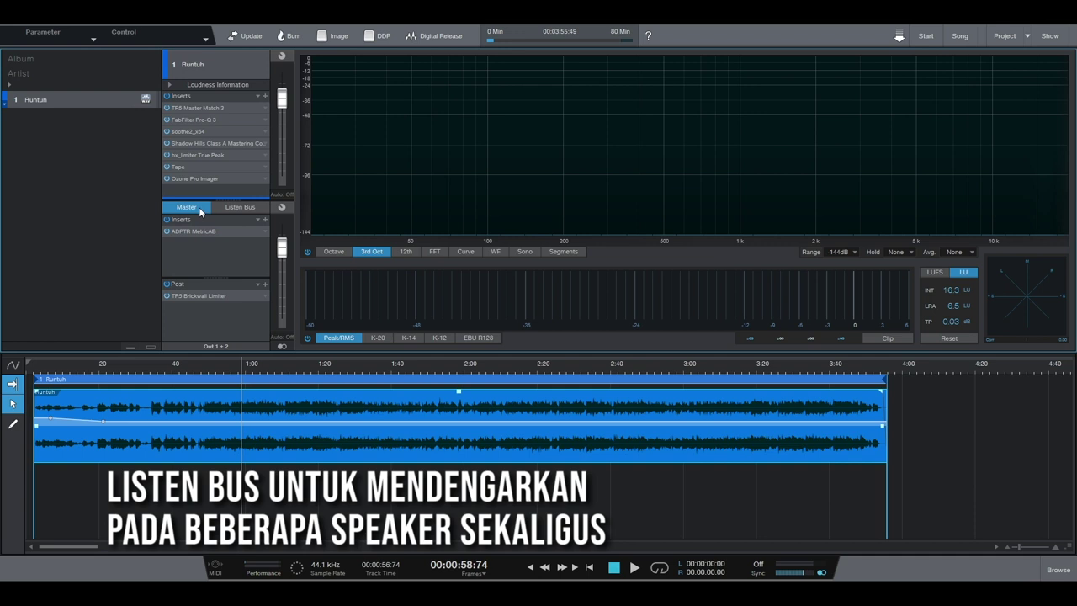
- Check the Master's output choices, and show the Listen Bus and its output assignment
{"action": "left_click", "coordinate": [233, 346]}
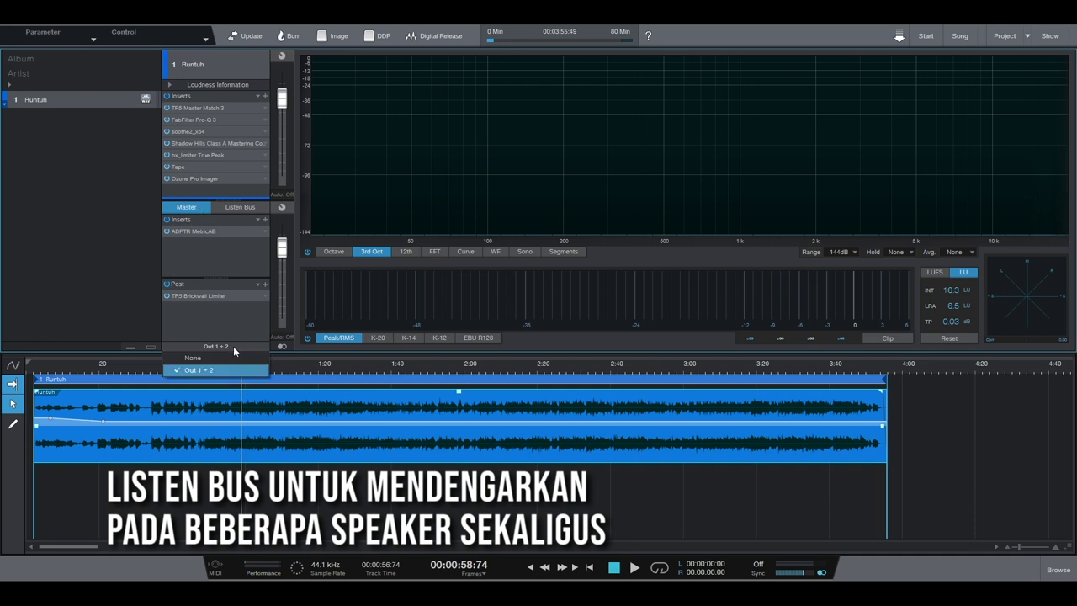
{"action": "left_click", "coordinate": [232, 346]}
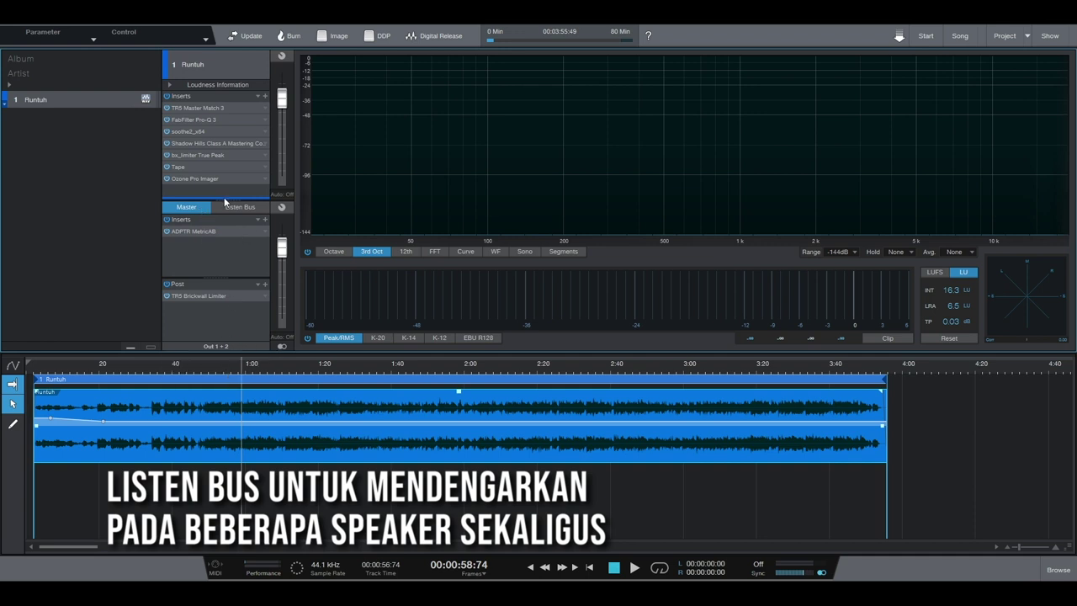
{"action": "left_click", "coordinate": [233, 208]}
{"action": "left_click", "coordinate": [216, 346]}
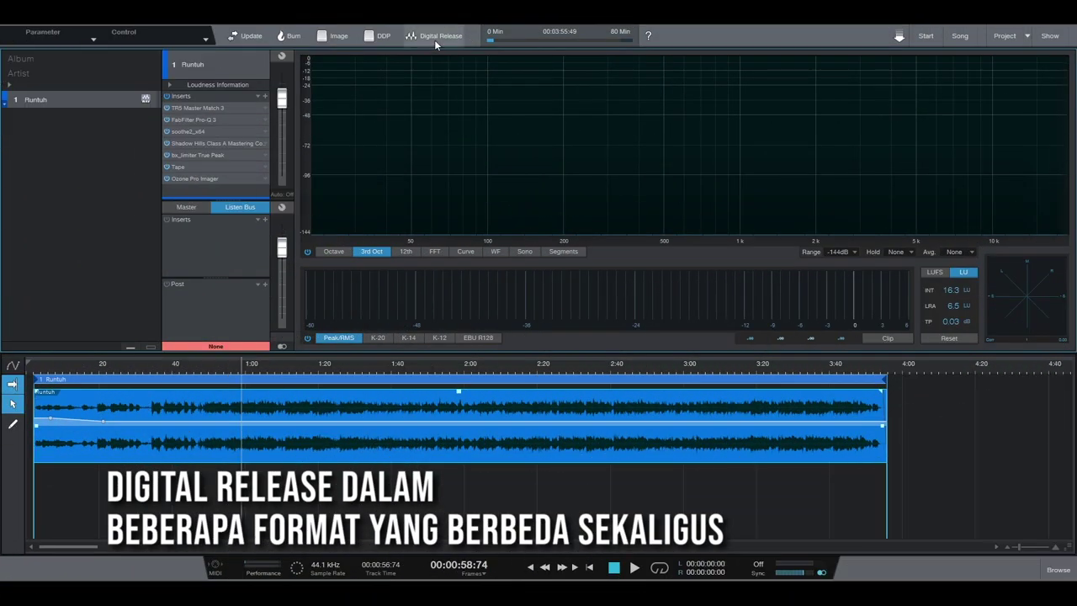
- Start a digital release of the Runtuh track with both Wave and MP3 as output formats
{"action": "left_click", "coordinate": [434, 37]}
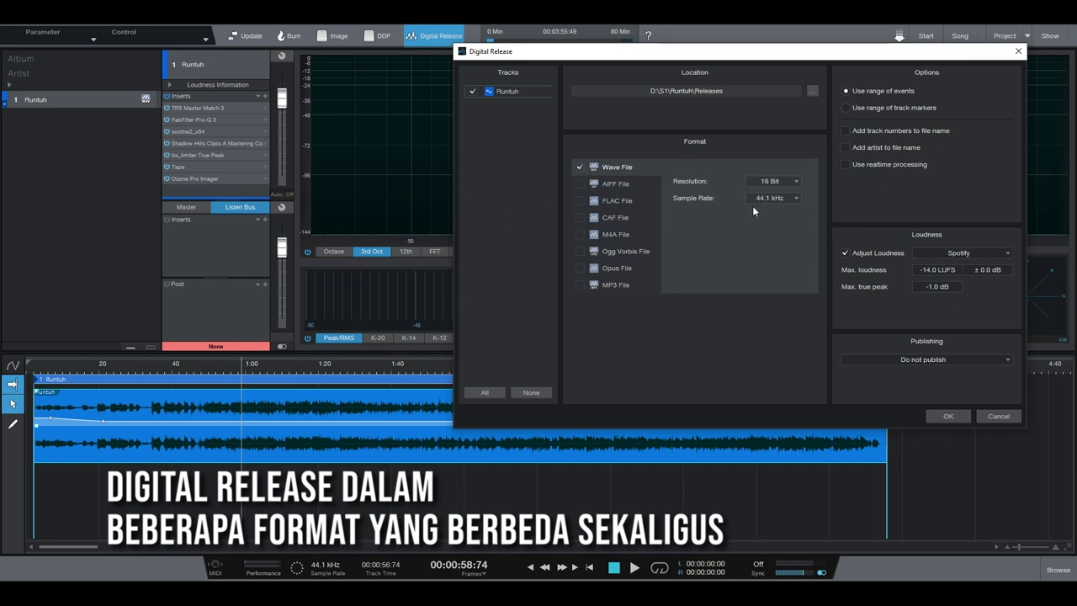
{"action": "left_click", "coordinate": [580, 284]}
{"action": "left_click", "coordinate": [579, 167]}
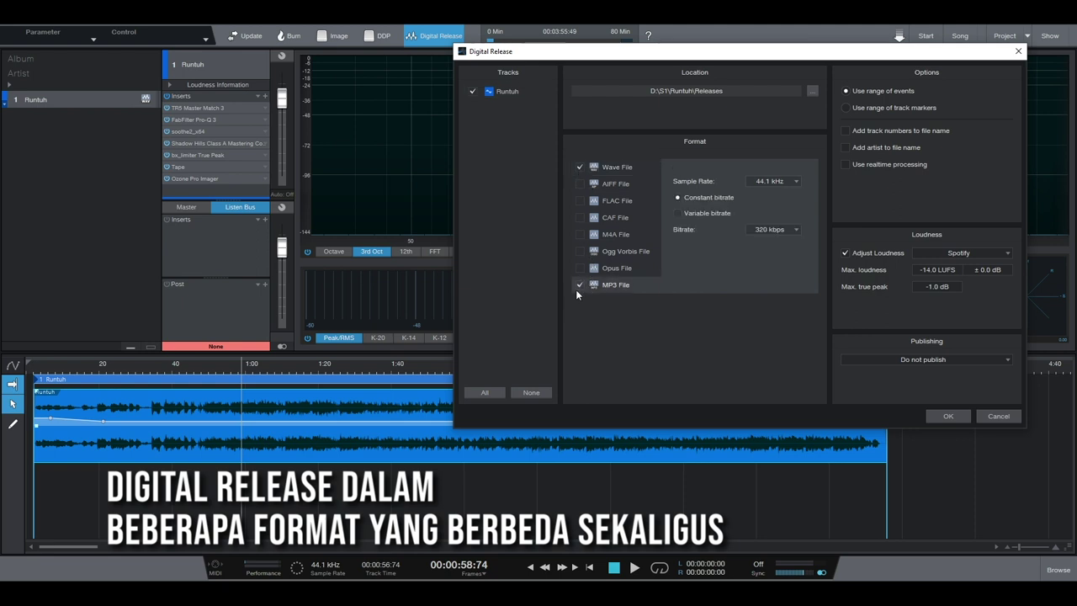
{"action": "left_click", "coordinate": [613, 168]}
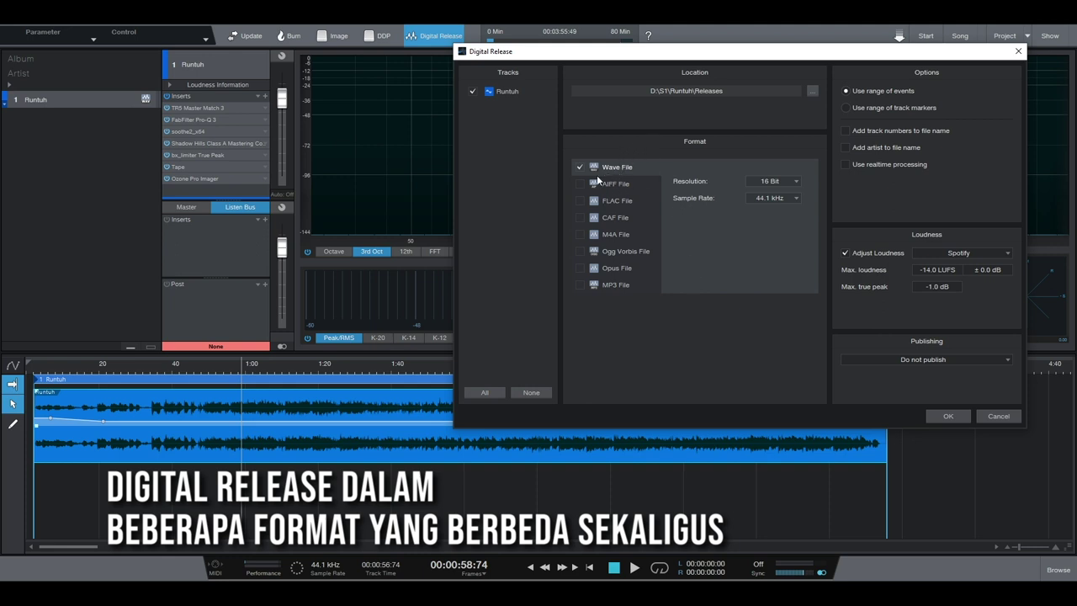
{"action": "left_click", "coordinate": [578, 286]}
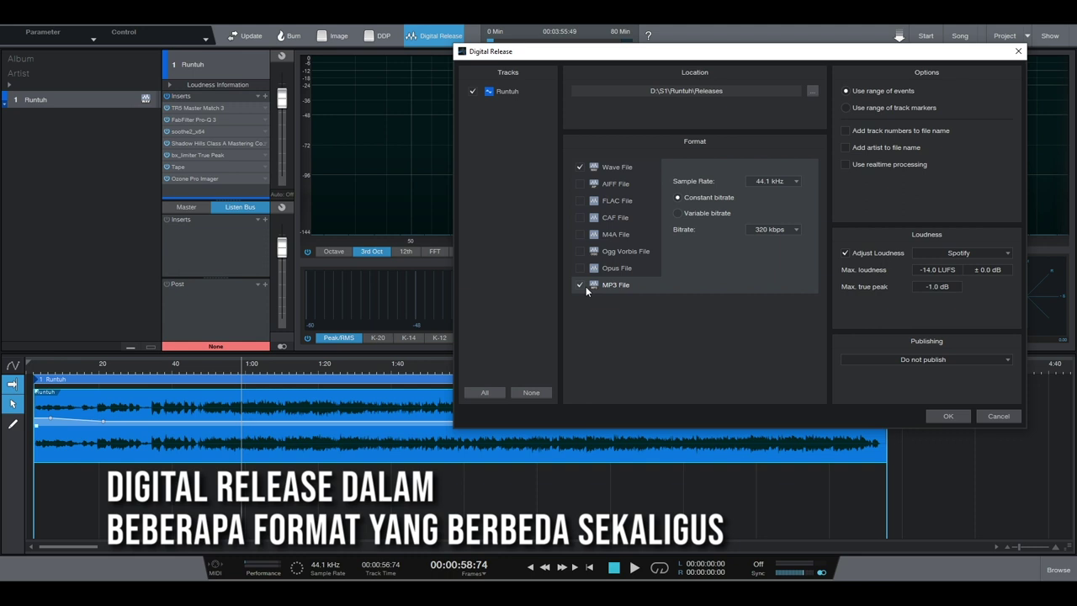
{"action": "left_click", "coordinate": [631, 169]}
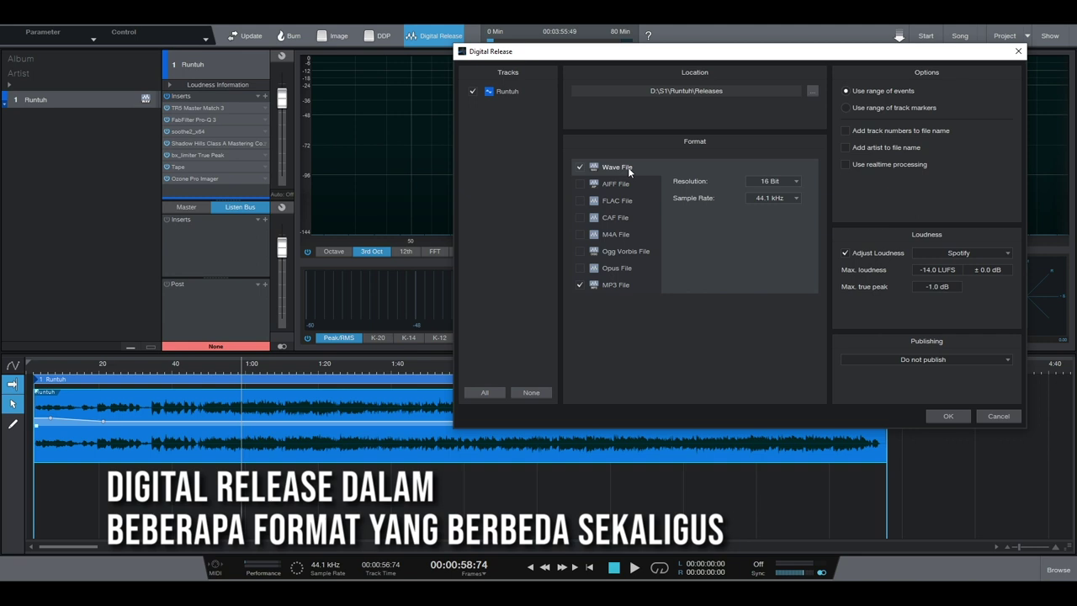
- Add FLAC as a release format and review the individual Wave, FLAC and MP3 settings
{"action": "left_click", "coordinate": [580, 201]}
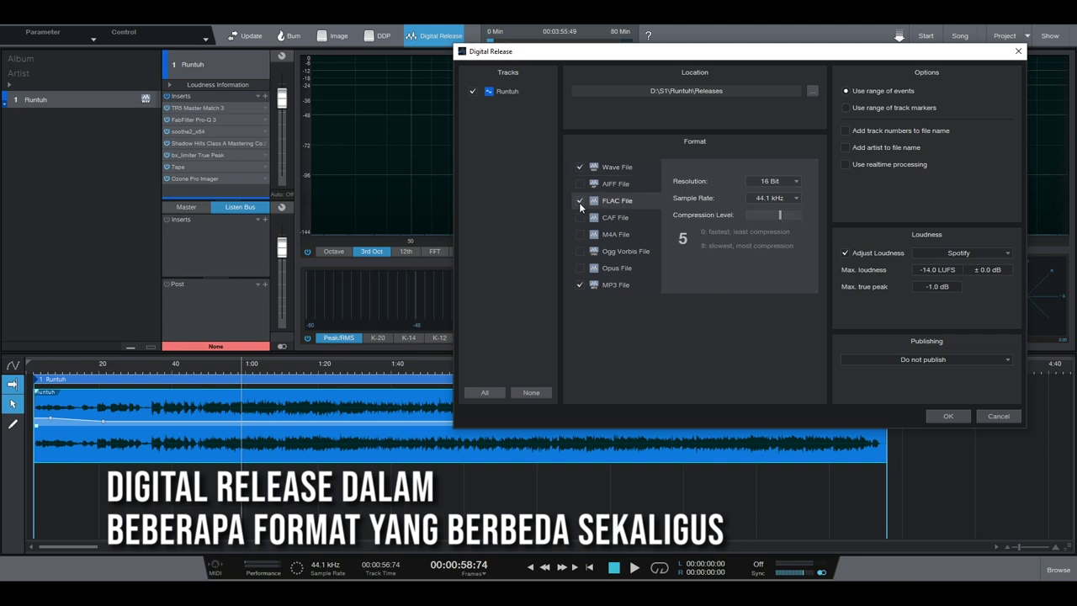
{"action": "left_click", "coordinate": [624, 168]}
{"action": "left_click", "coordinate": [625, 201]}
{"action": "left_click", "coordinate": [617, 284]}
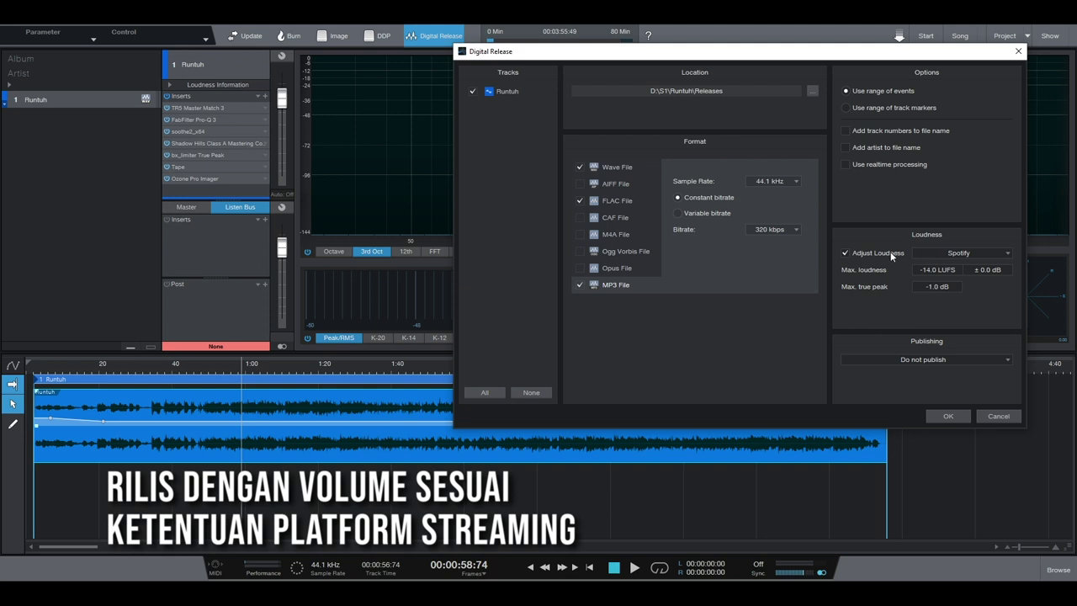
- Keep loudness adjustment enabled for the release and set its target platform to Apple Music
{"action": "left_click", "coordinate": [845, 252]}
{"action": "left_click", "coordinate": [846, 253]}
{"action": "left_click", "coordinate": [955, 251]}
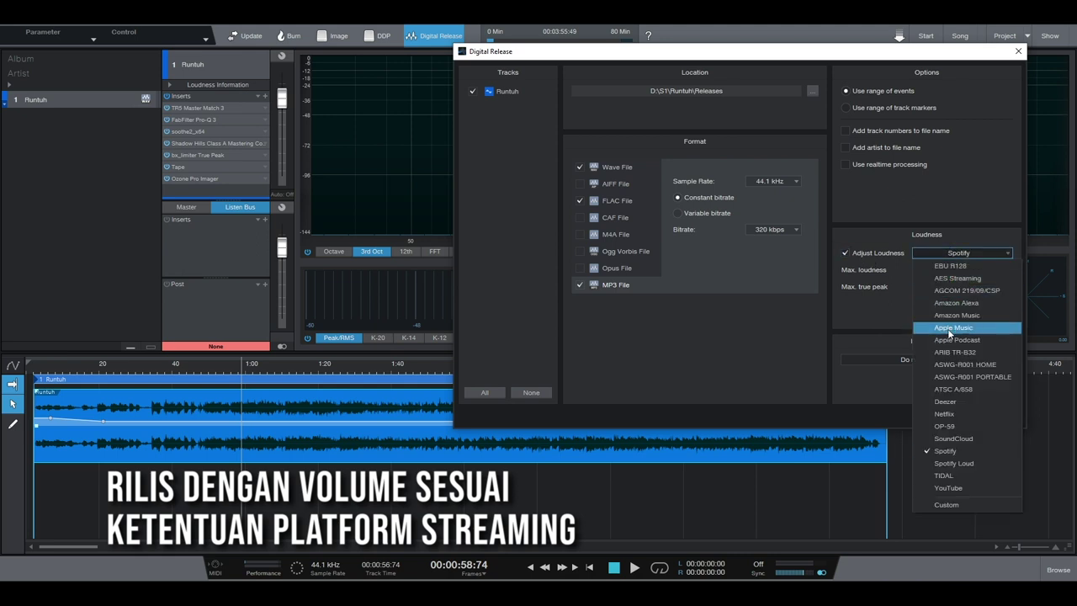
{"action": "left_click", "coordinate": [951, 329]}
{"action": "left_click", "coordinate": [958, 254]}
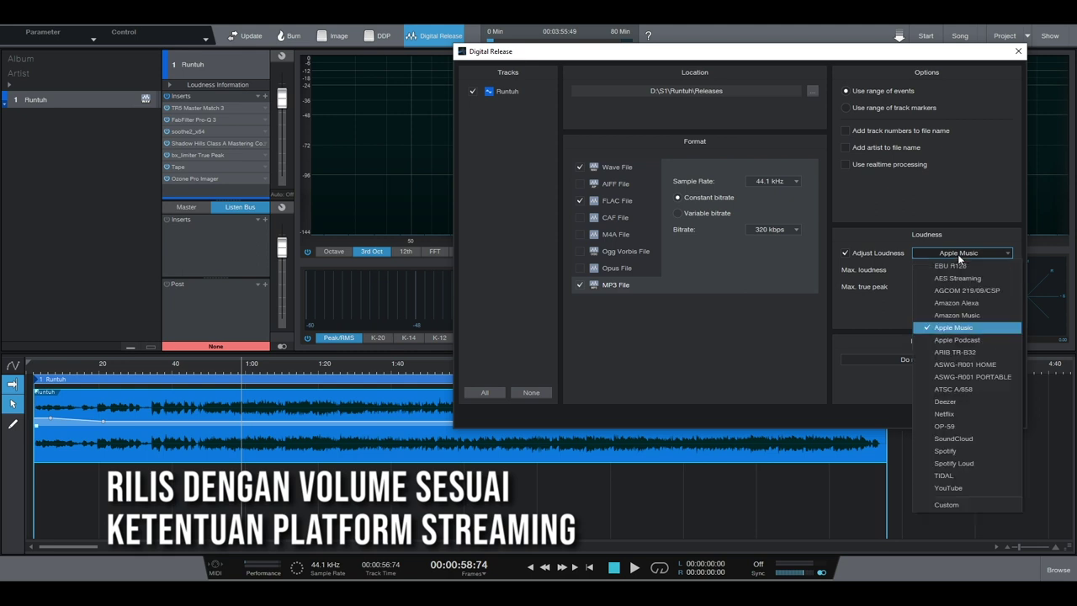
{"action": "left_click", "coordinate": [893, 270]}
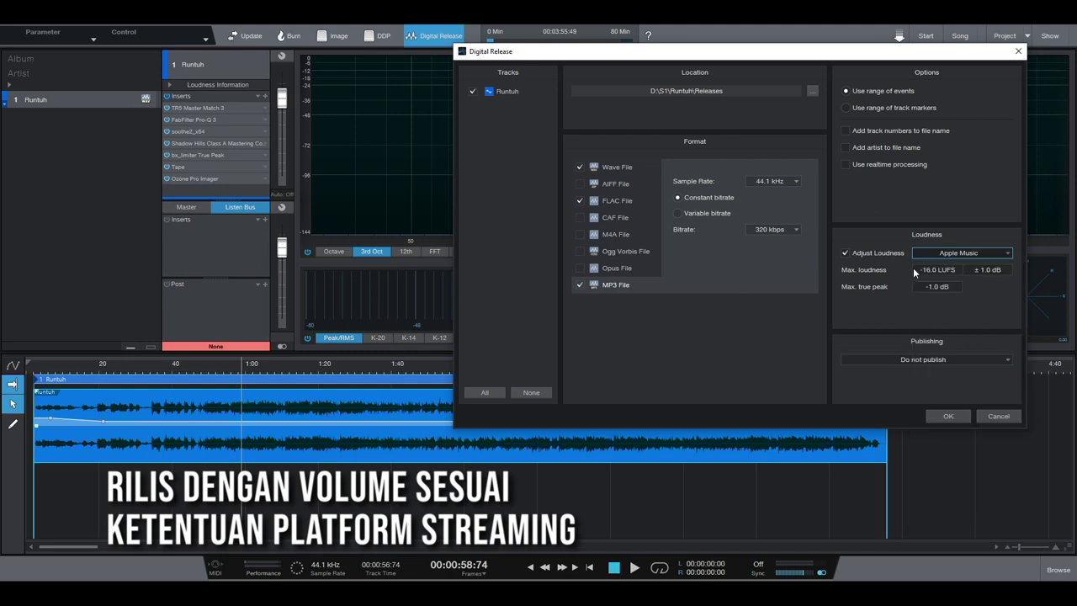